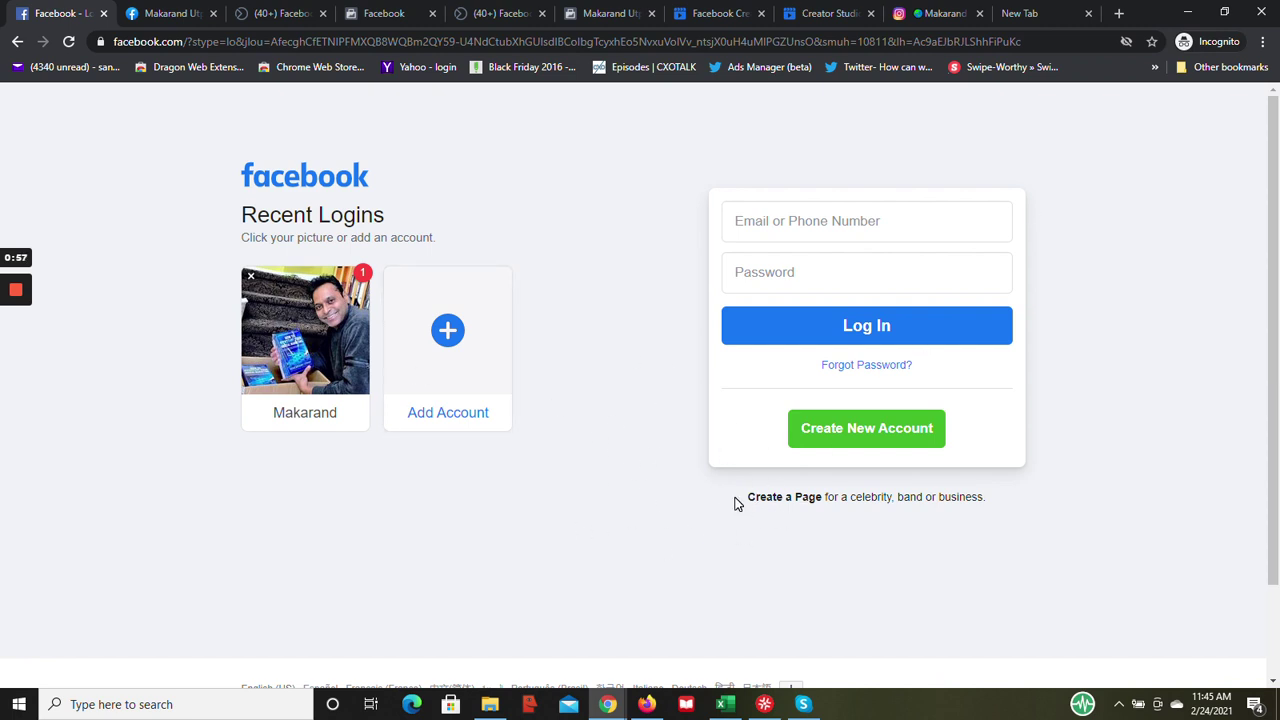
- Log in to Facebook with the account's email address and password
left_click(814, 218)
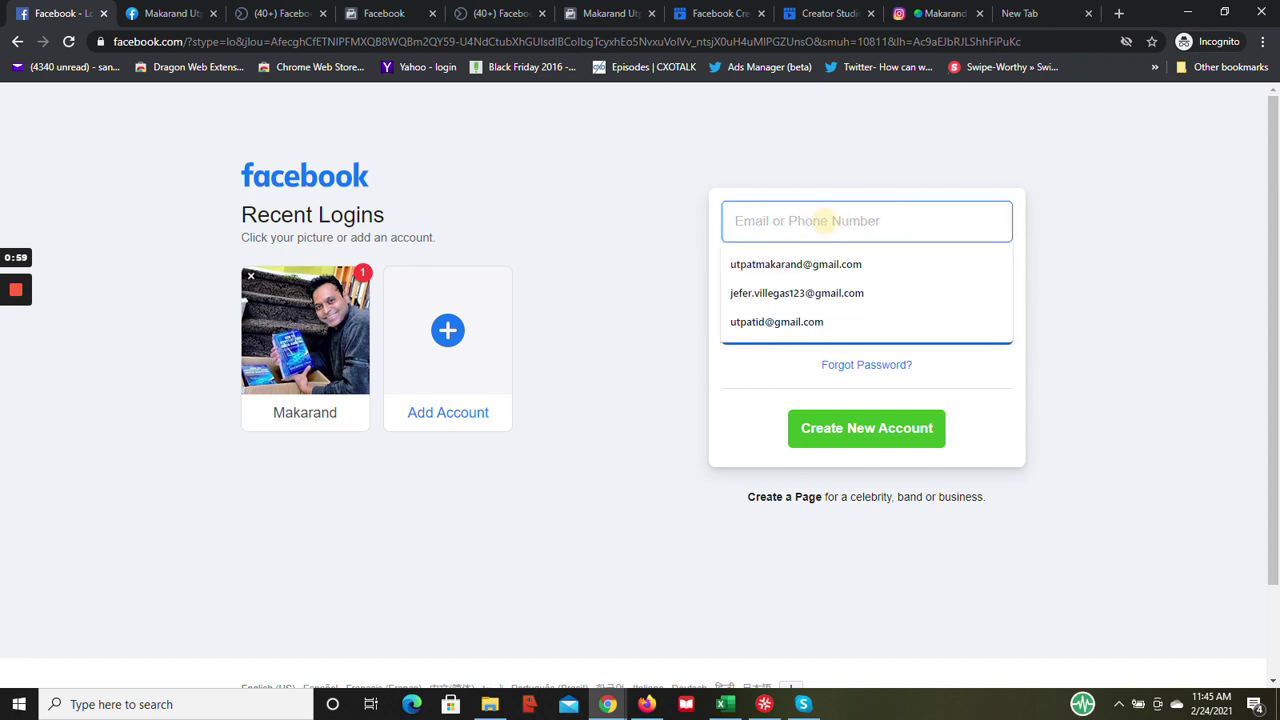
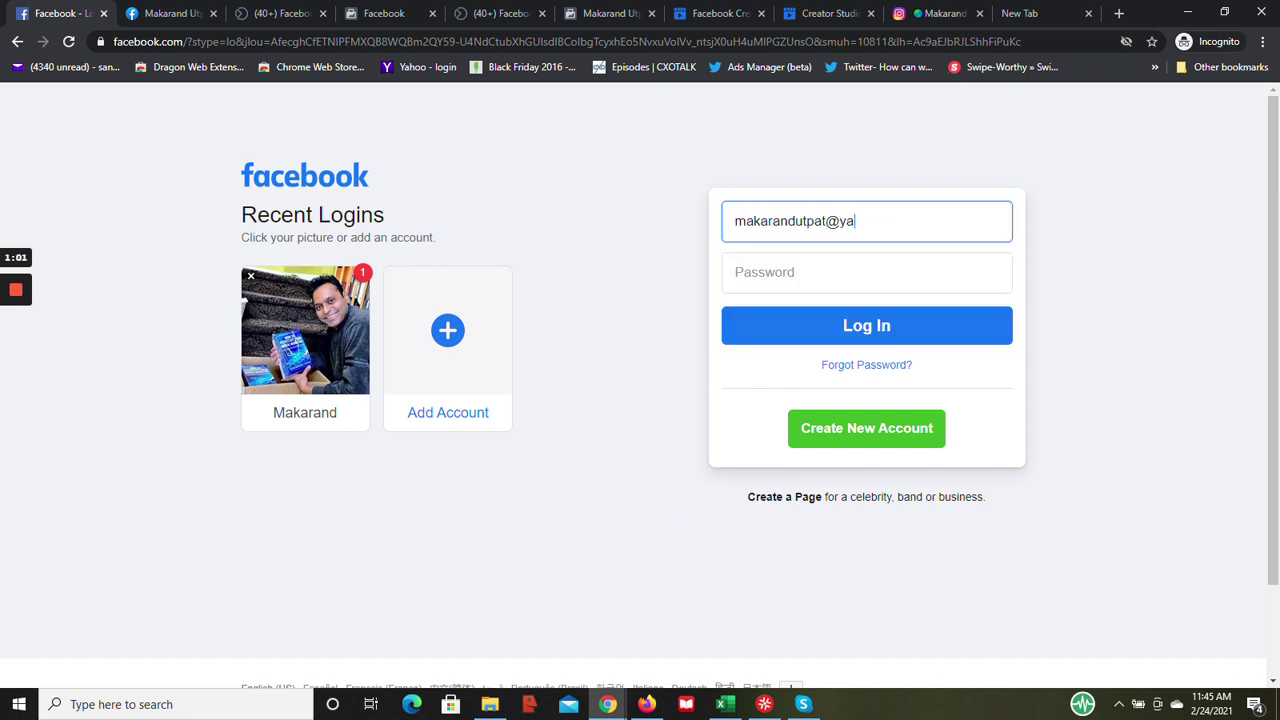
key("Tab")
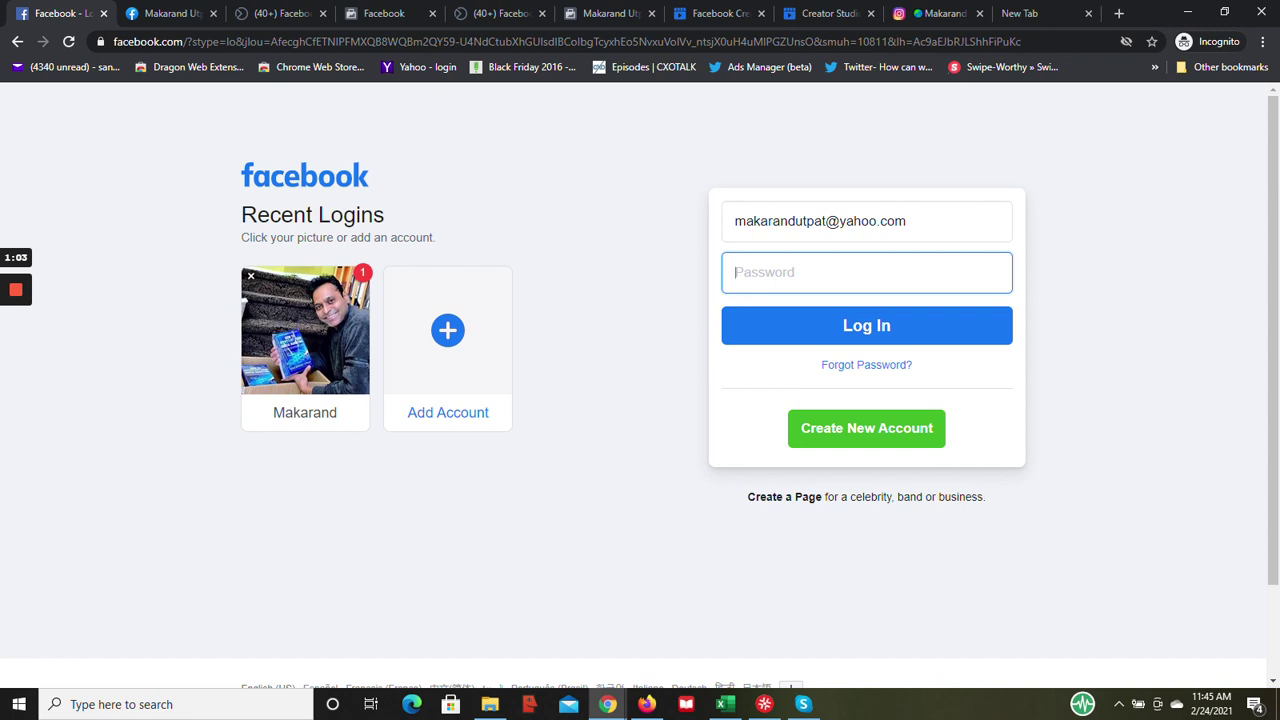
type("*************************")
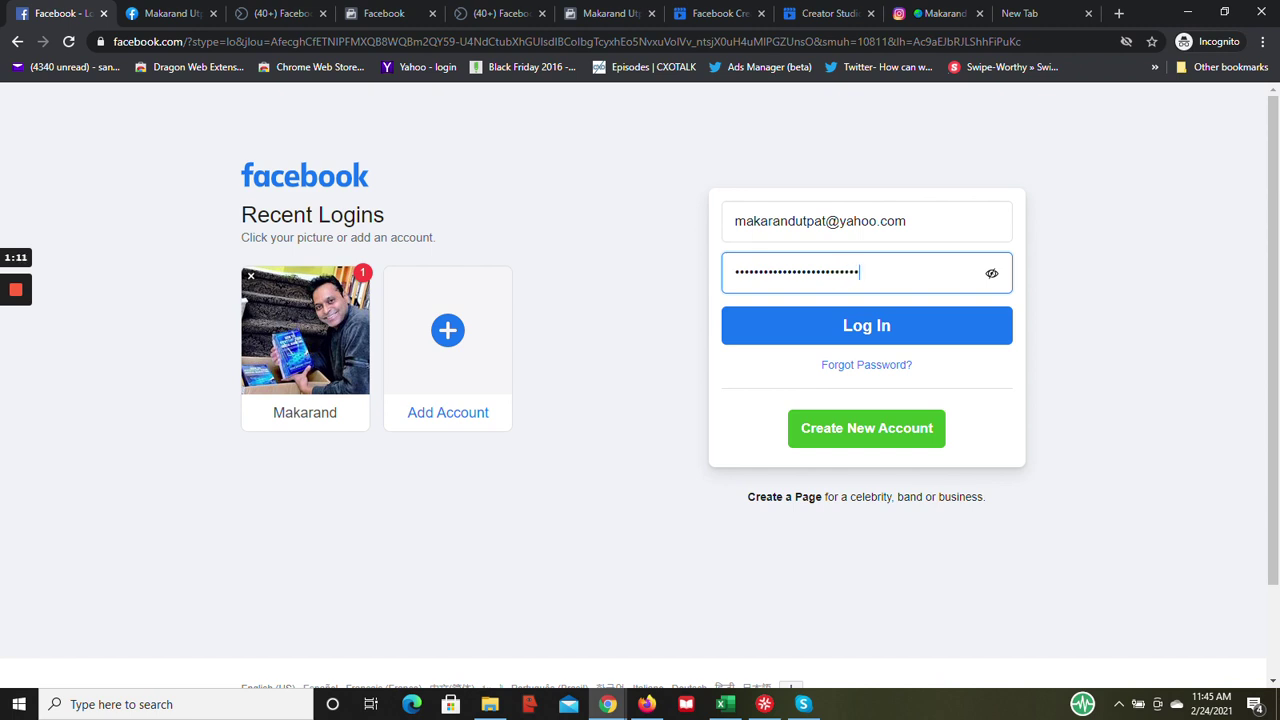
type("*")
left_click(914, 327)
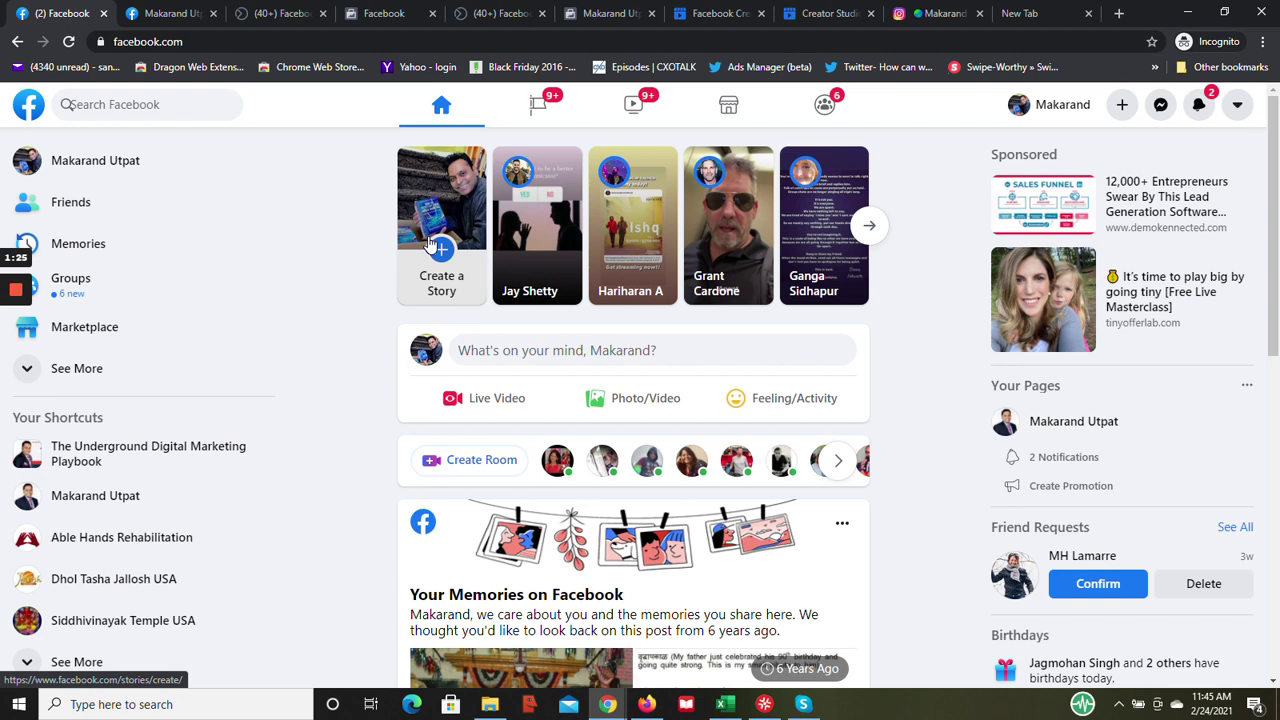
- Switch to the Facebook Creator Studio browser tab to reach its welcome page
left_click(715, 13)
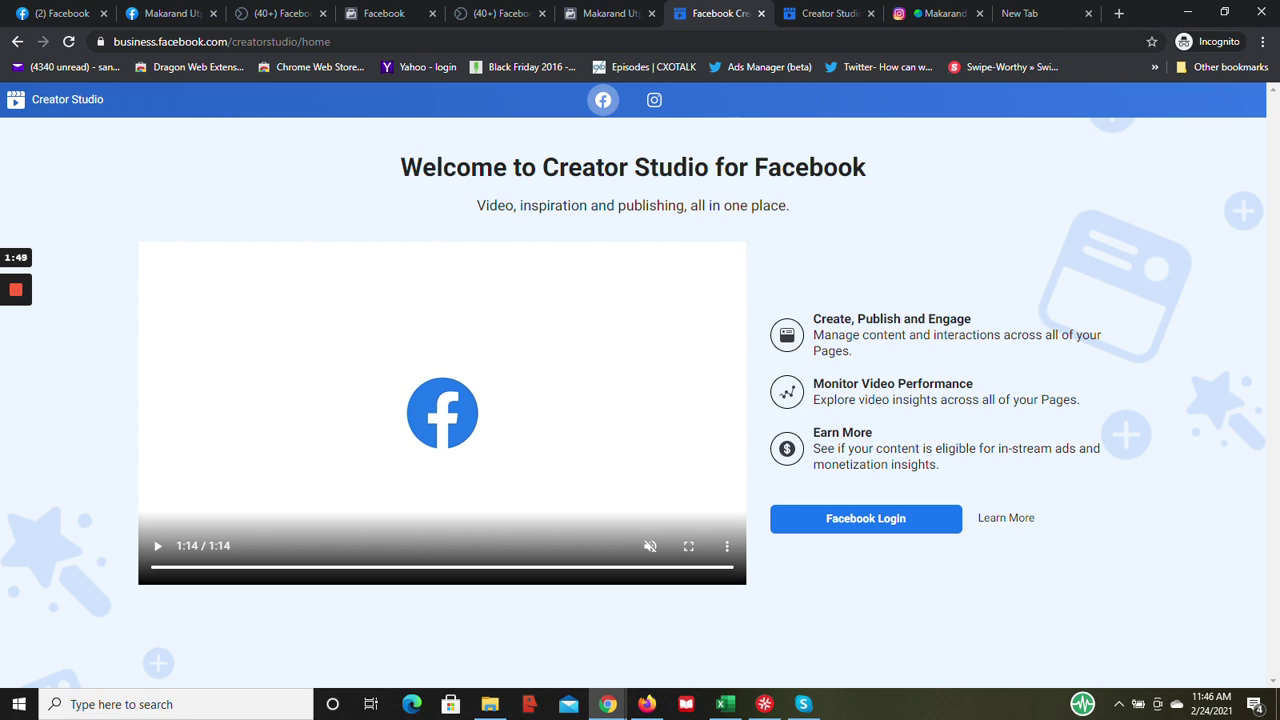
- Reload the Creator Studio page from the address bar to bring up the Home dashboard
left_click(346, 41)
left_click(346, 41)
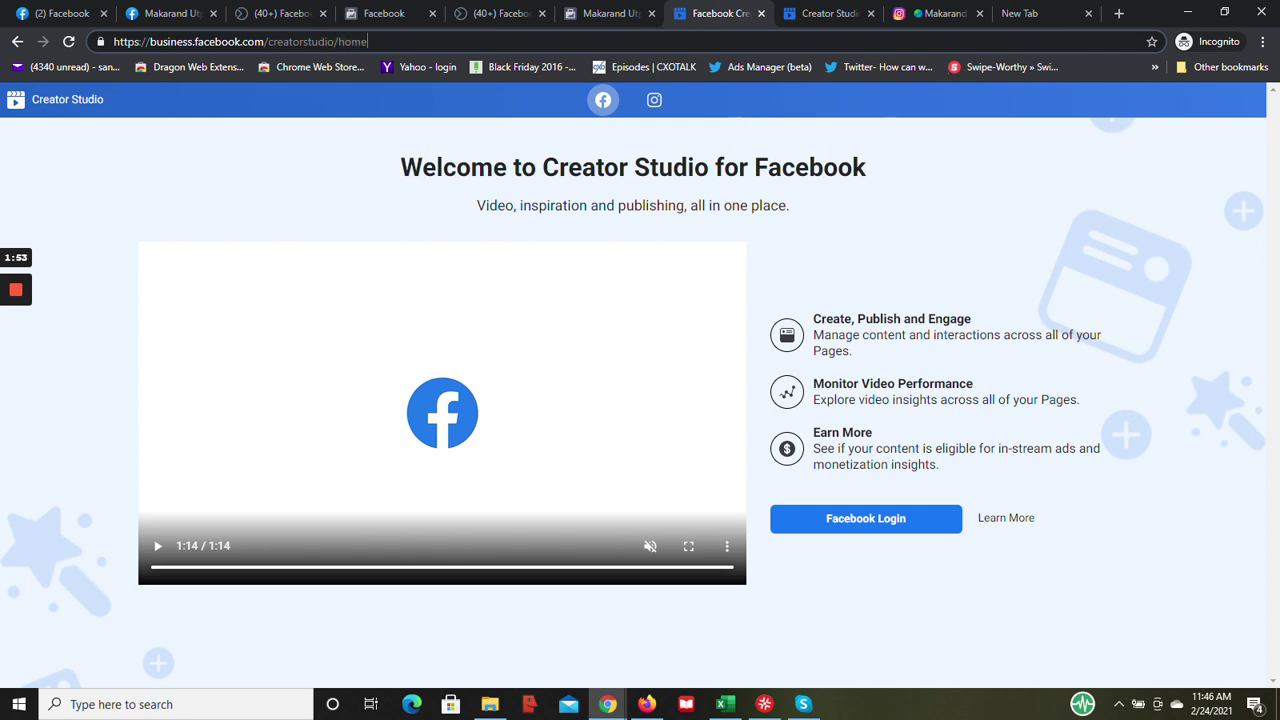
key("Return")
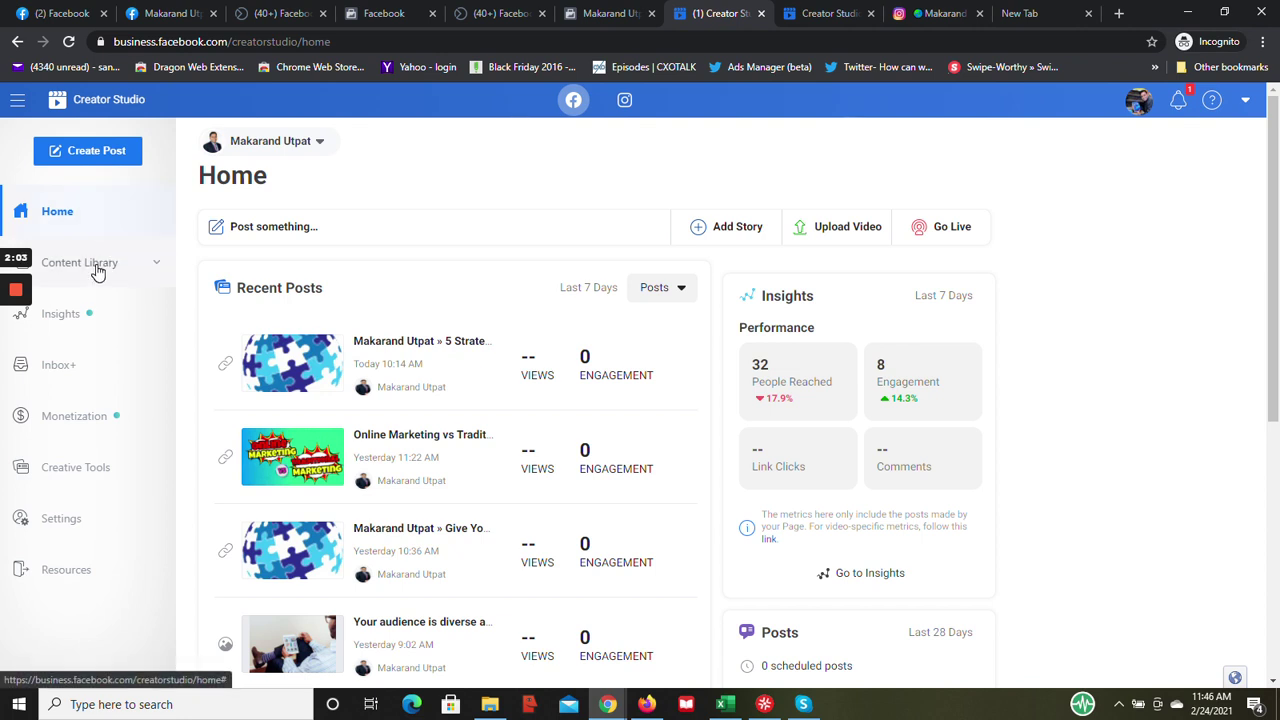
- View the video performance insights, then open the Content Library posts list
left_click(62, 314)
left_click(60, 380)
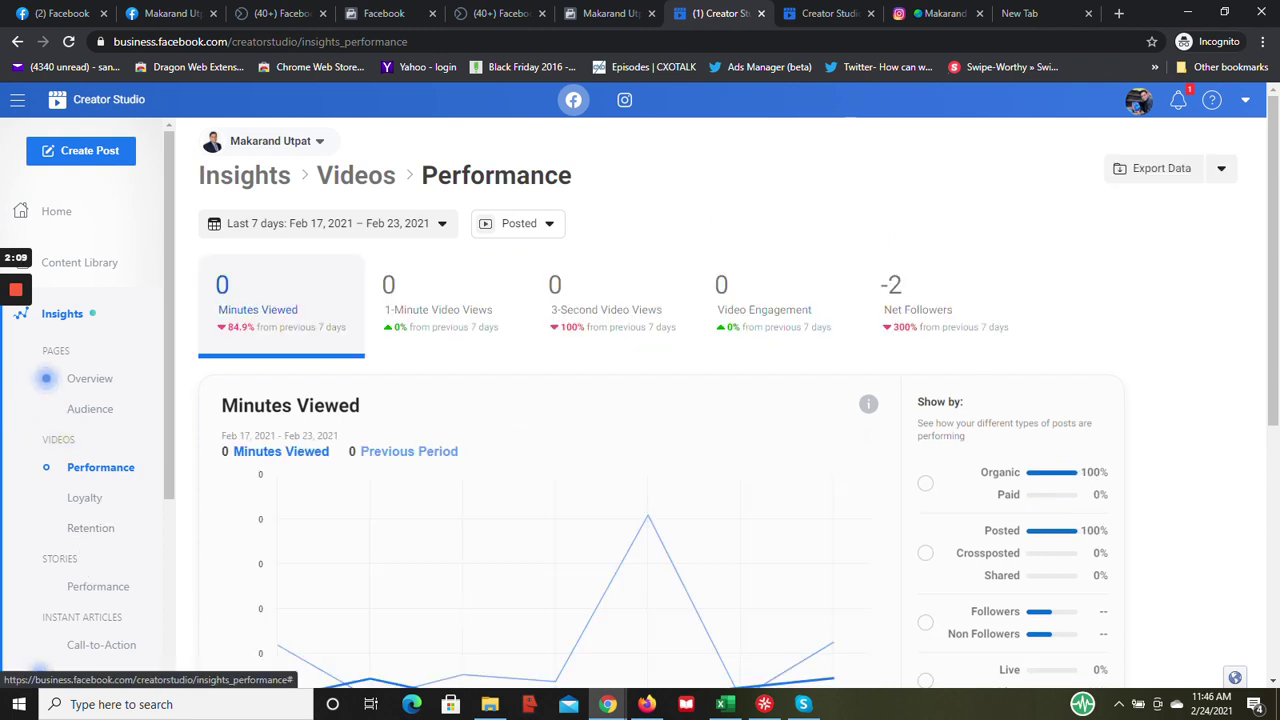
left_click(90, 265)
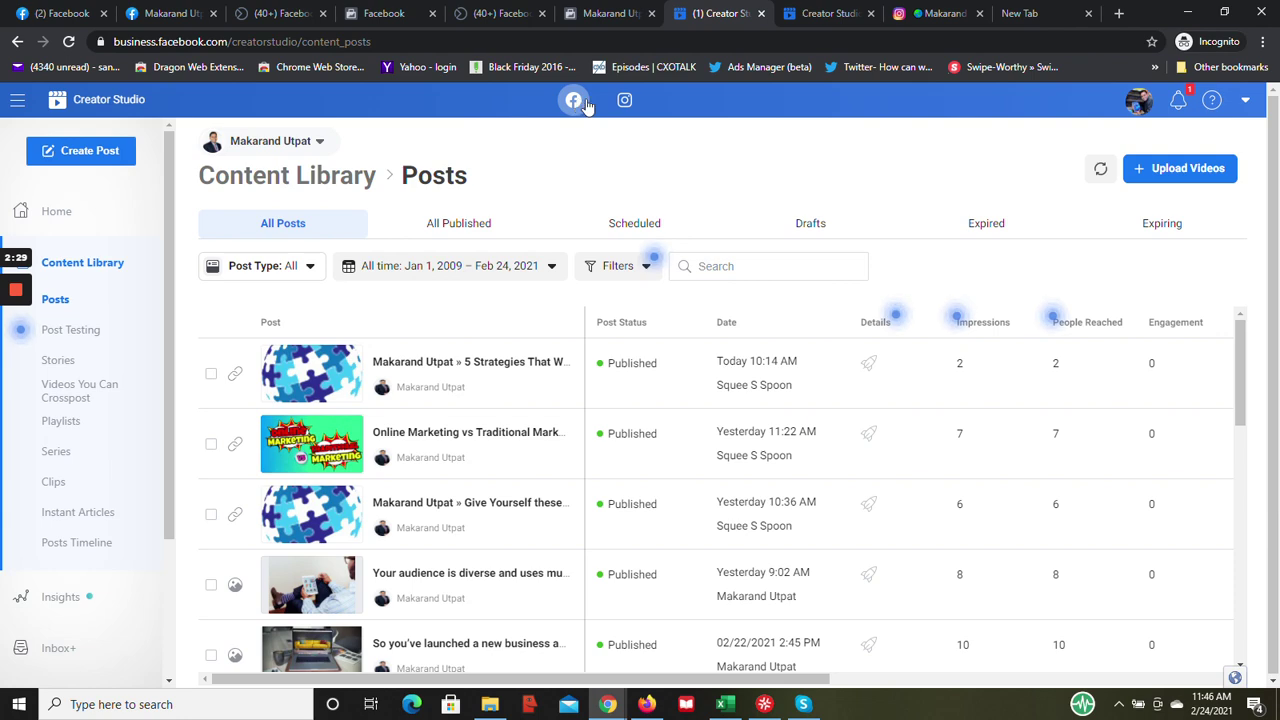
- Switch Creator Studio to the Instagram side to list its published Content Library posts
left_click(624, 101)
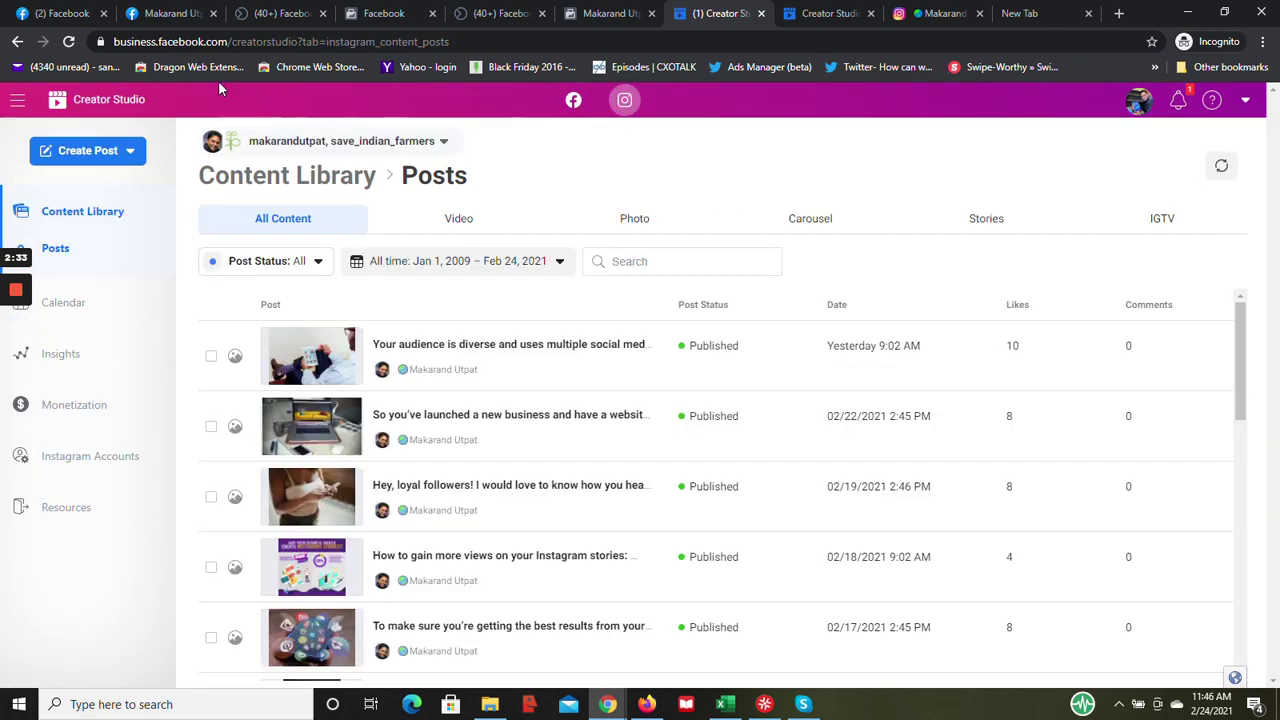
left_click(573, 100)
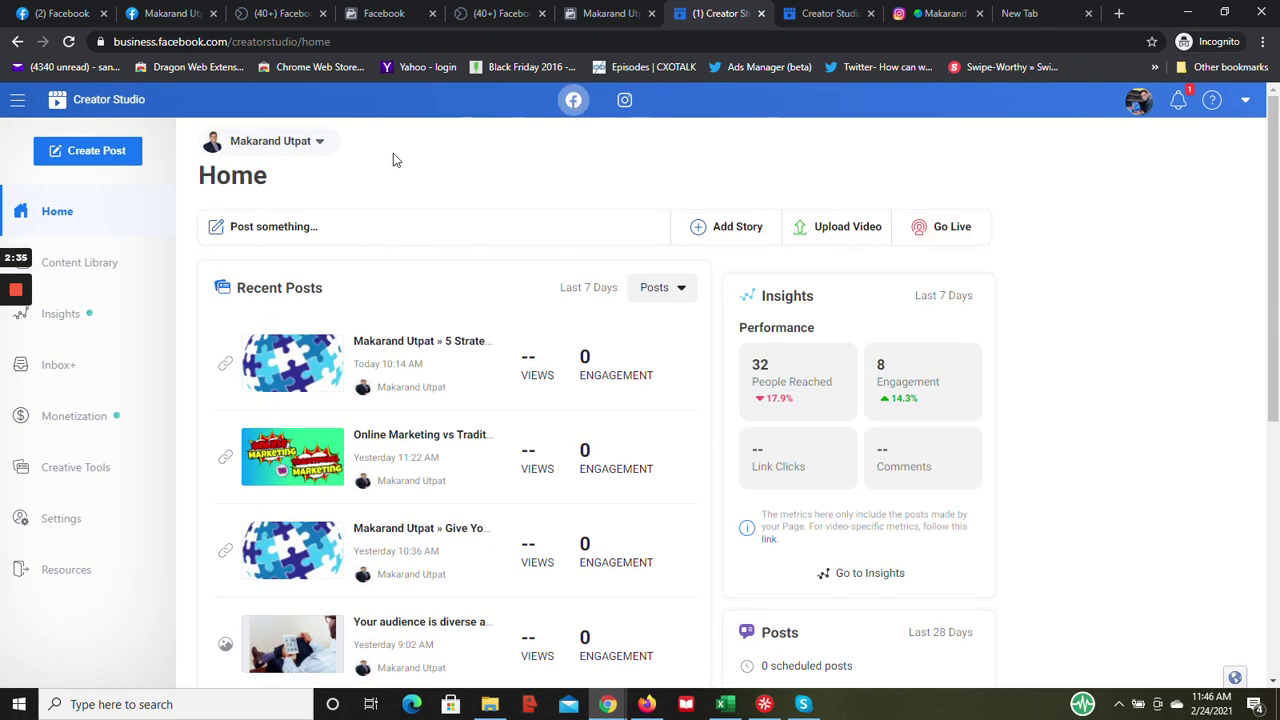
left_click(624, 103)
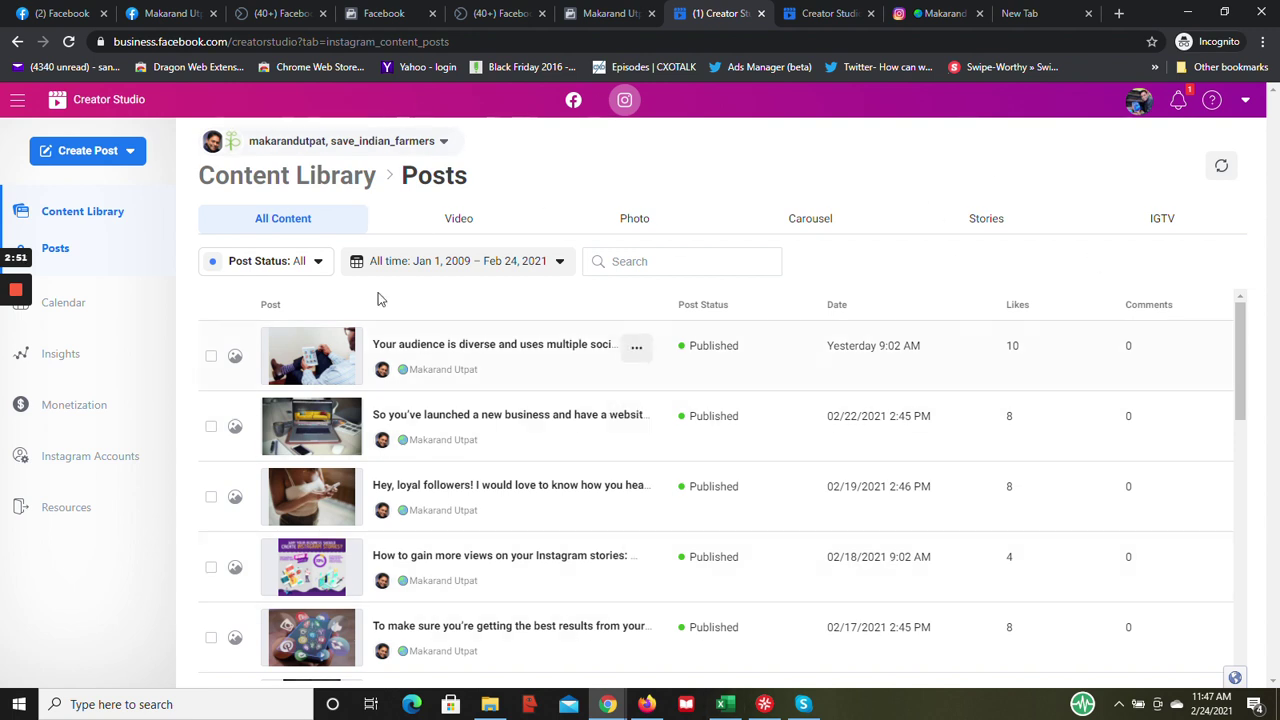
- Open the linked Instagram Accounts list and begin adding another Instagram account
left_click(101, 460)
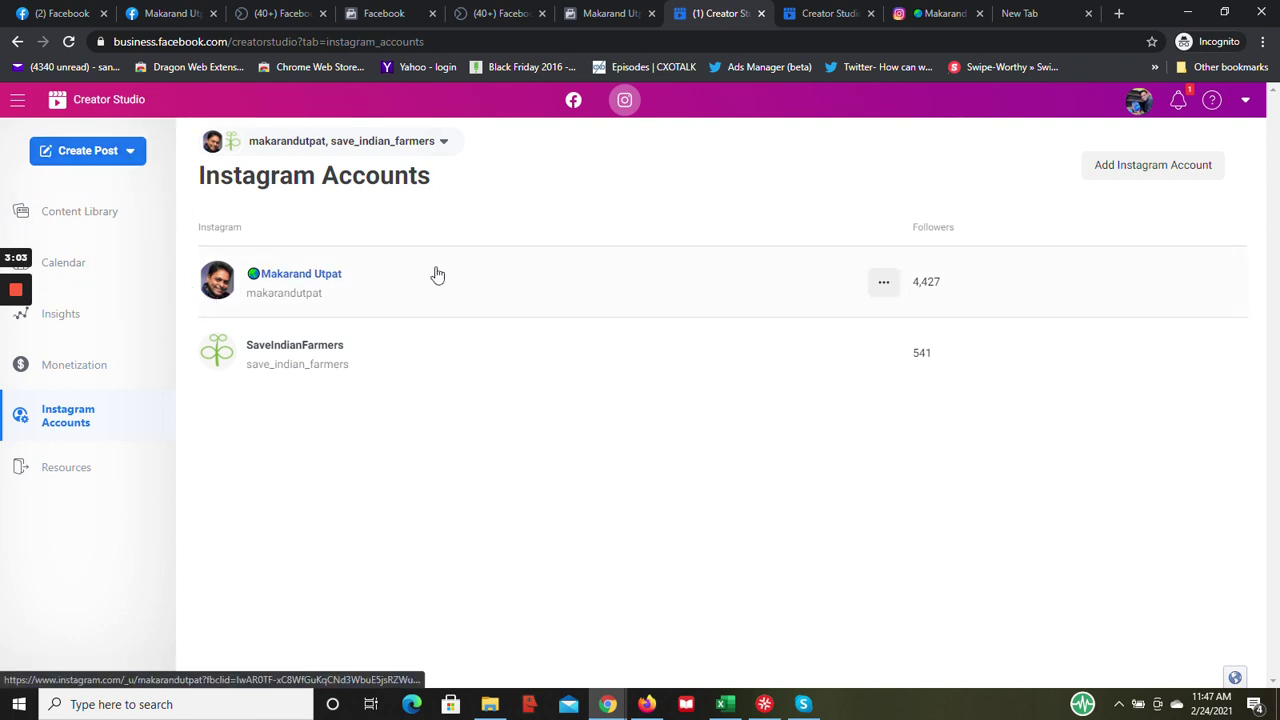
left_click(1168, 176)
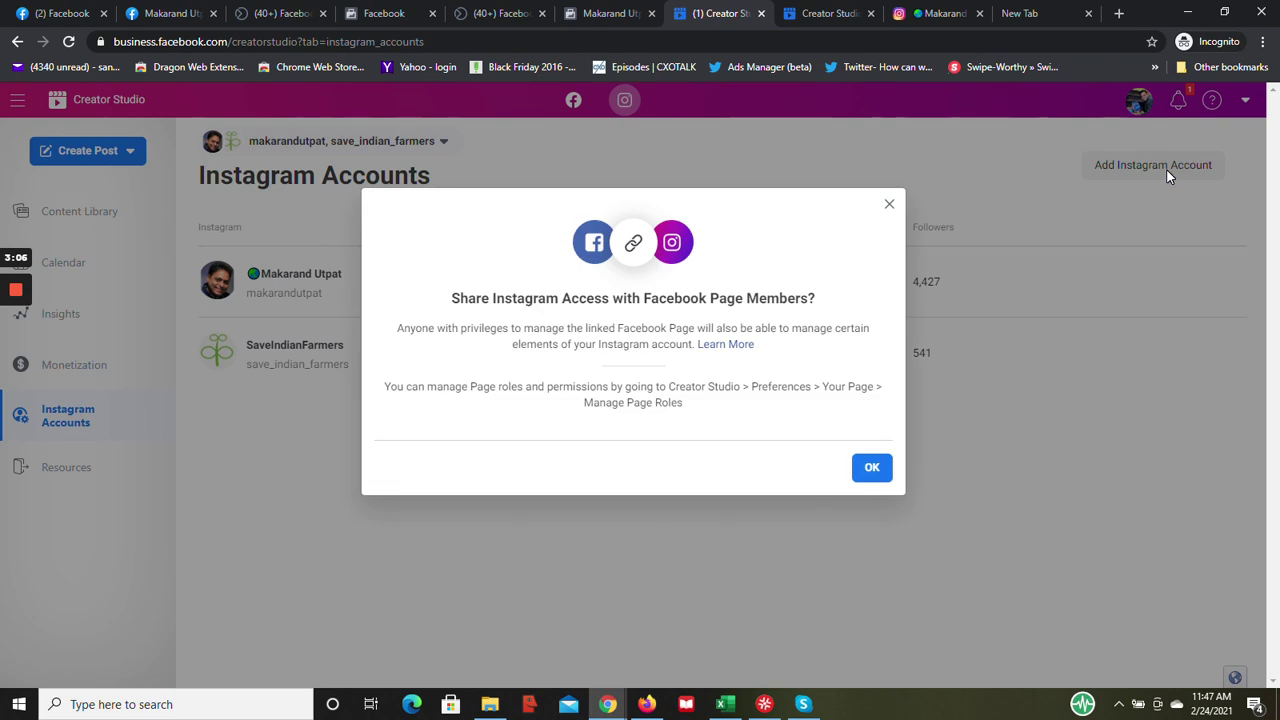
- Acknowledge the shared access notice, close the Instagram login window, and return to Creator Studio
left_click(868, 472)
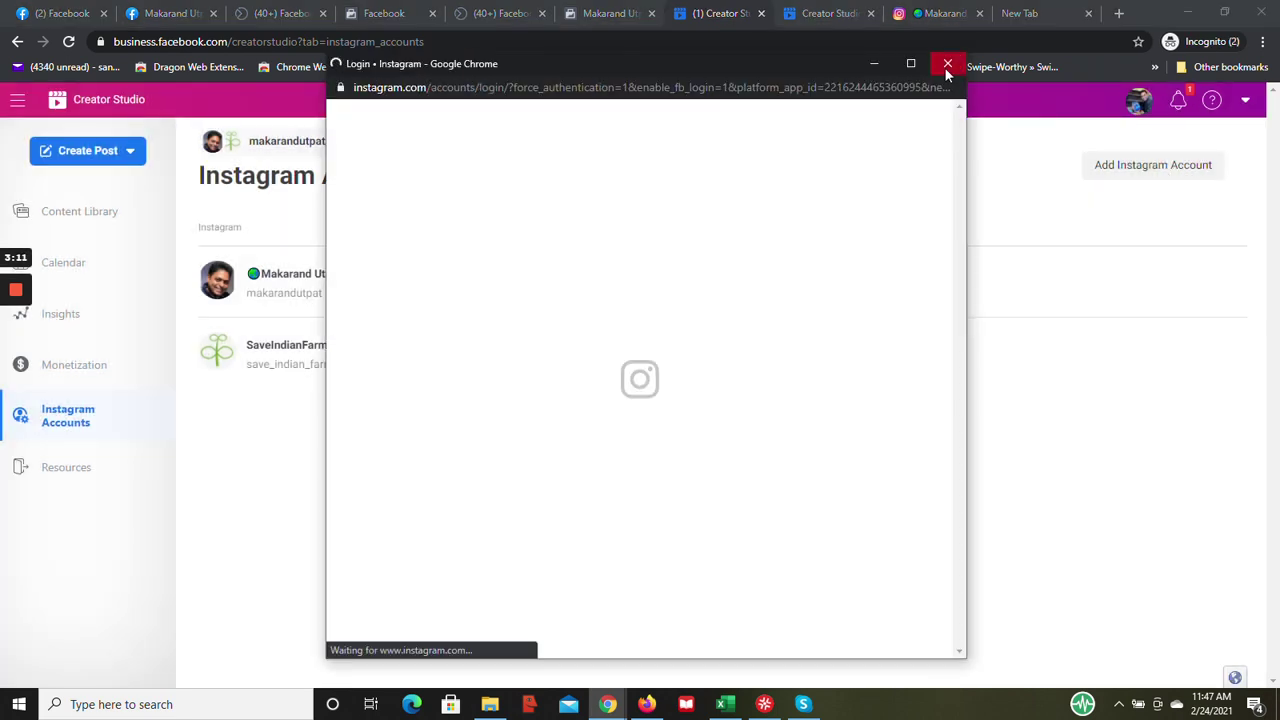
left_click(947, 64)
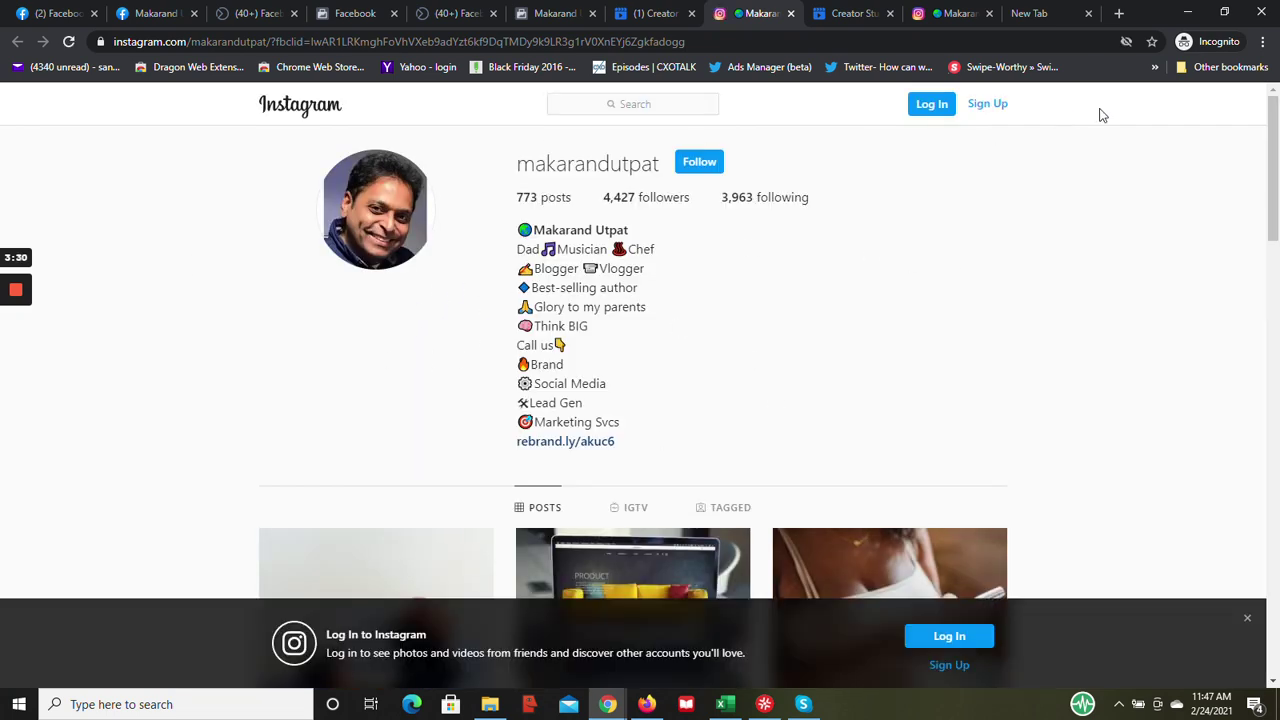
left_click_drag(1273, 157, 1265, 145)
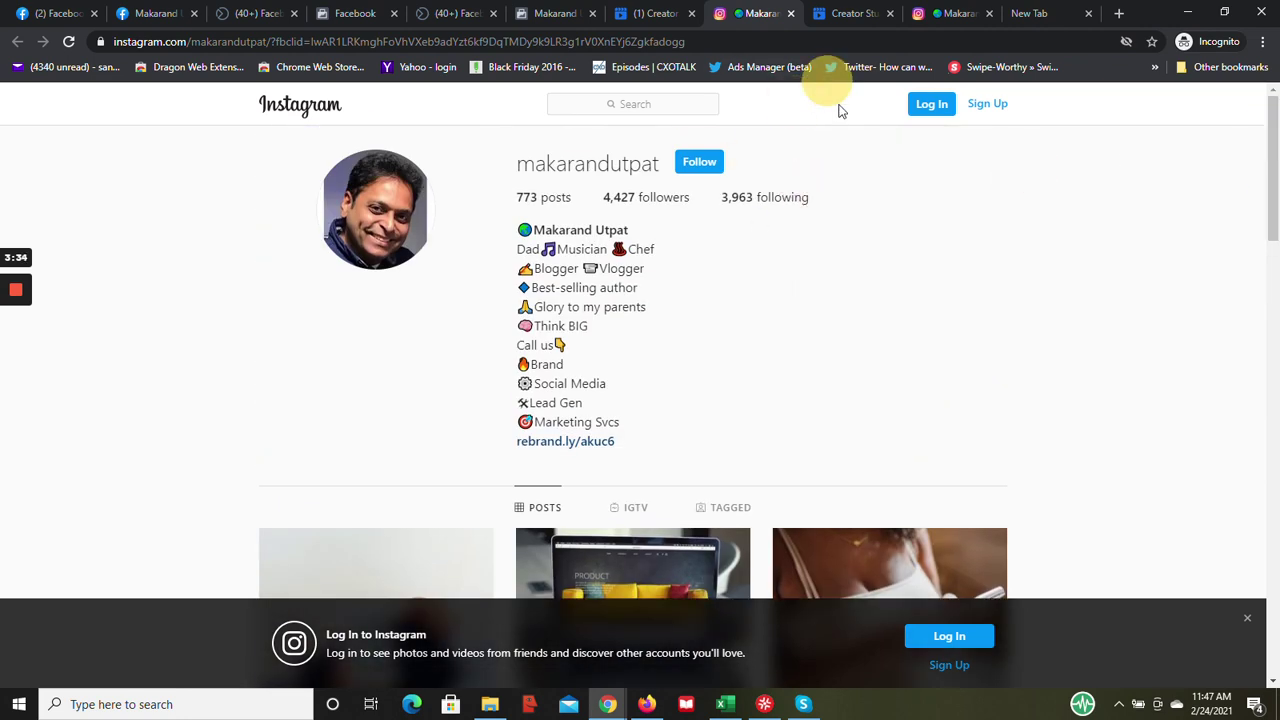
left_click(655, 13)
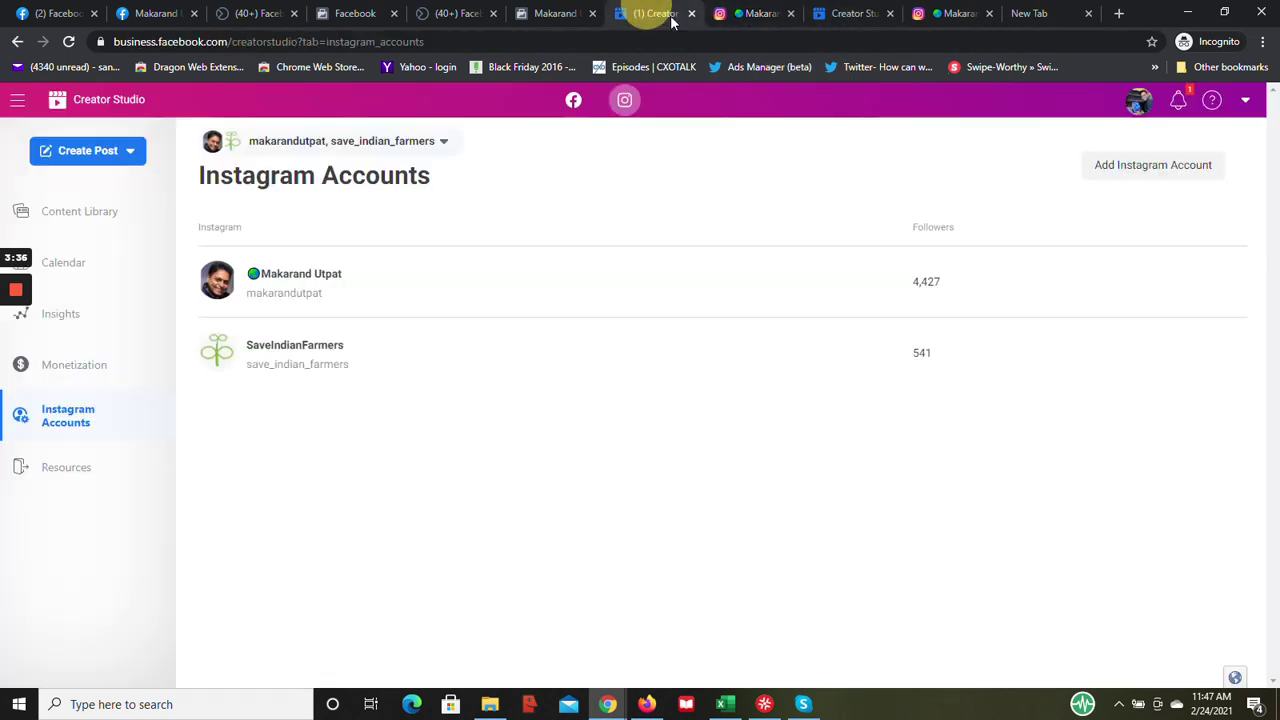
- Create a new IGTV post for the first linked Instagram account
left_click(129, 152)
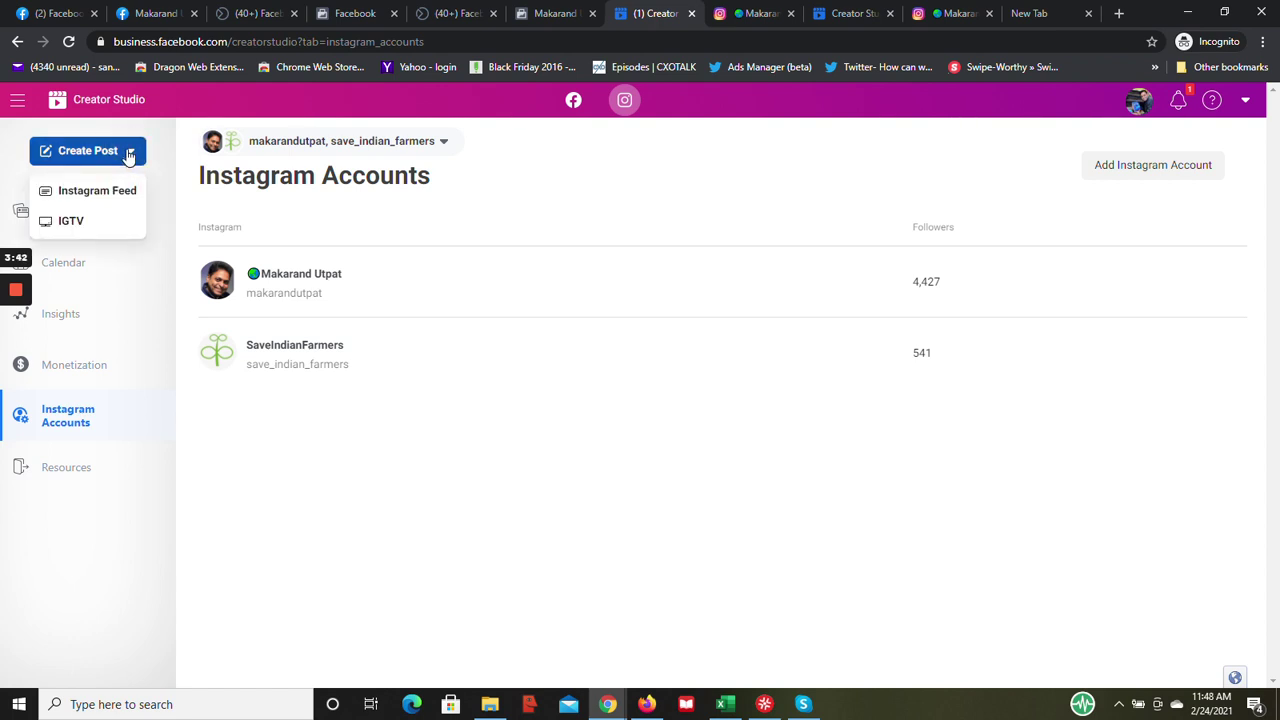
left_click(63, 223)
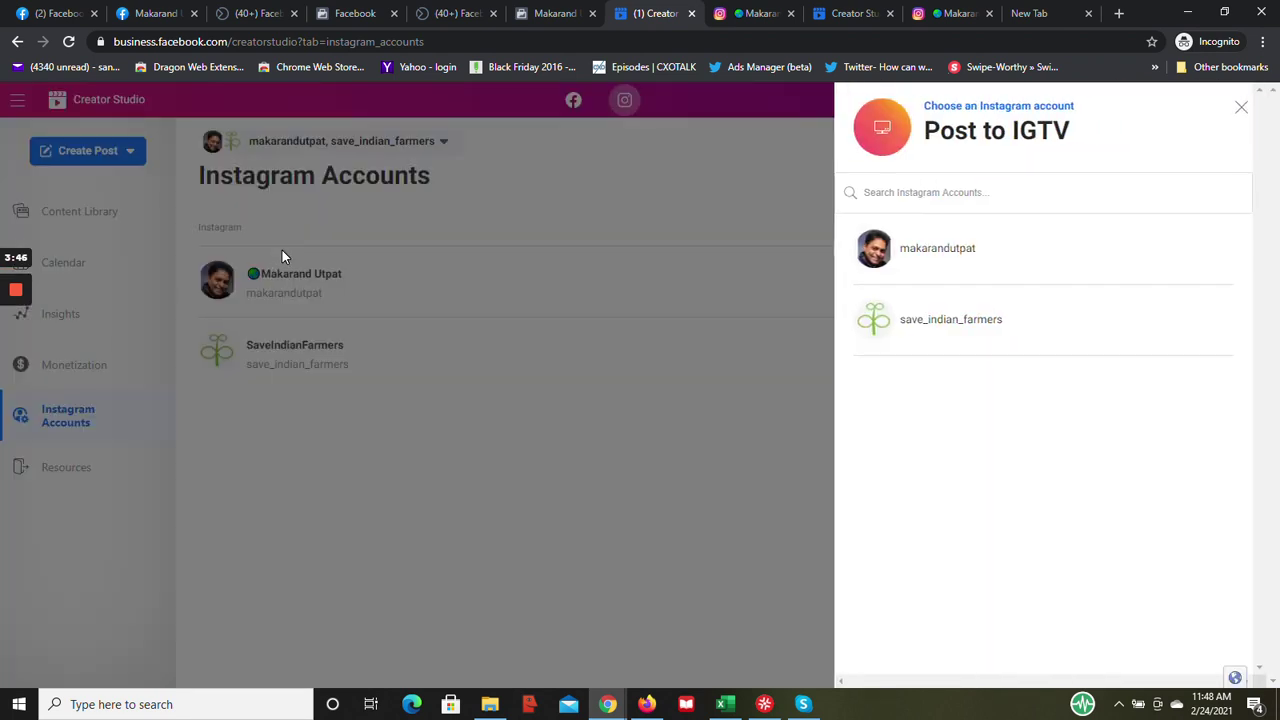
left_click(955, 257)
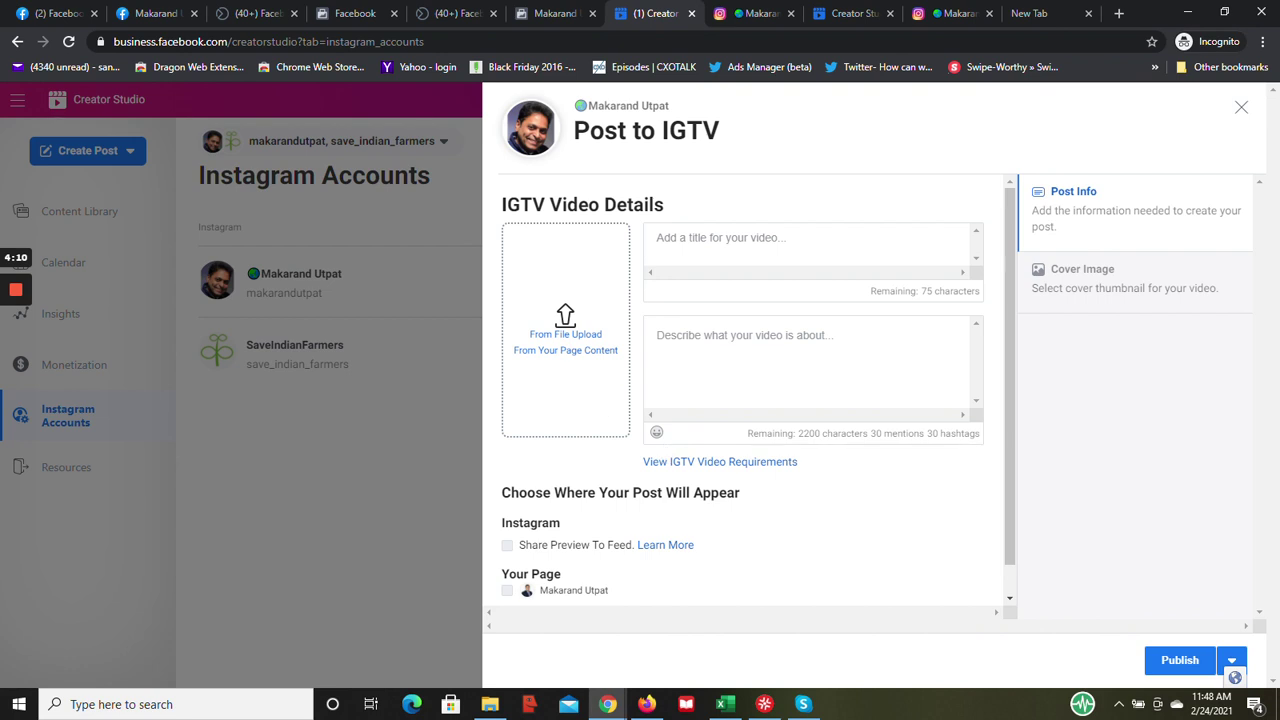
left_click(565, 334)
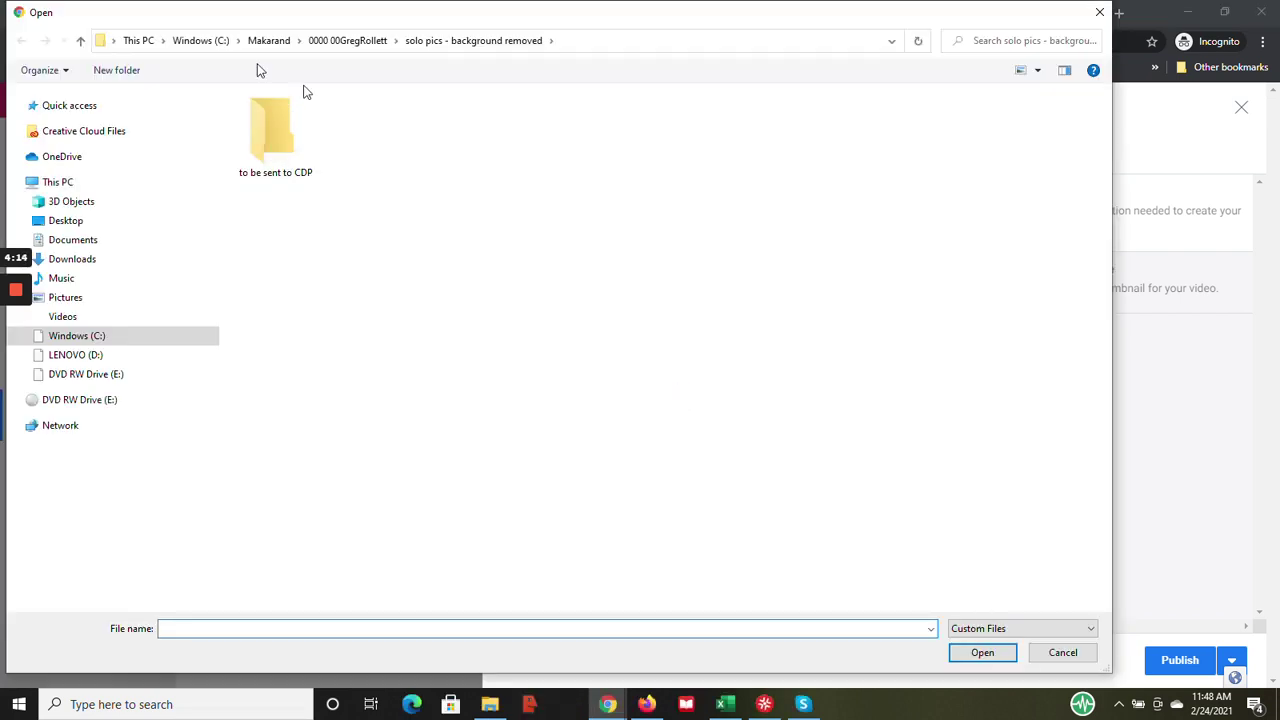
left_click(213, 42)
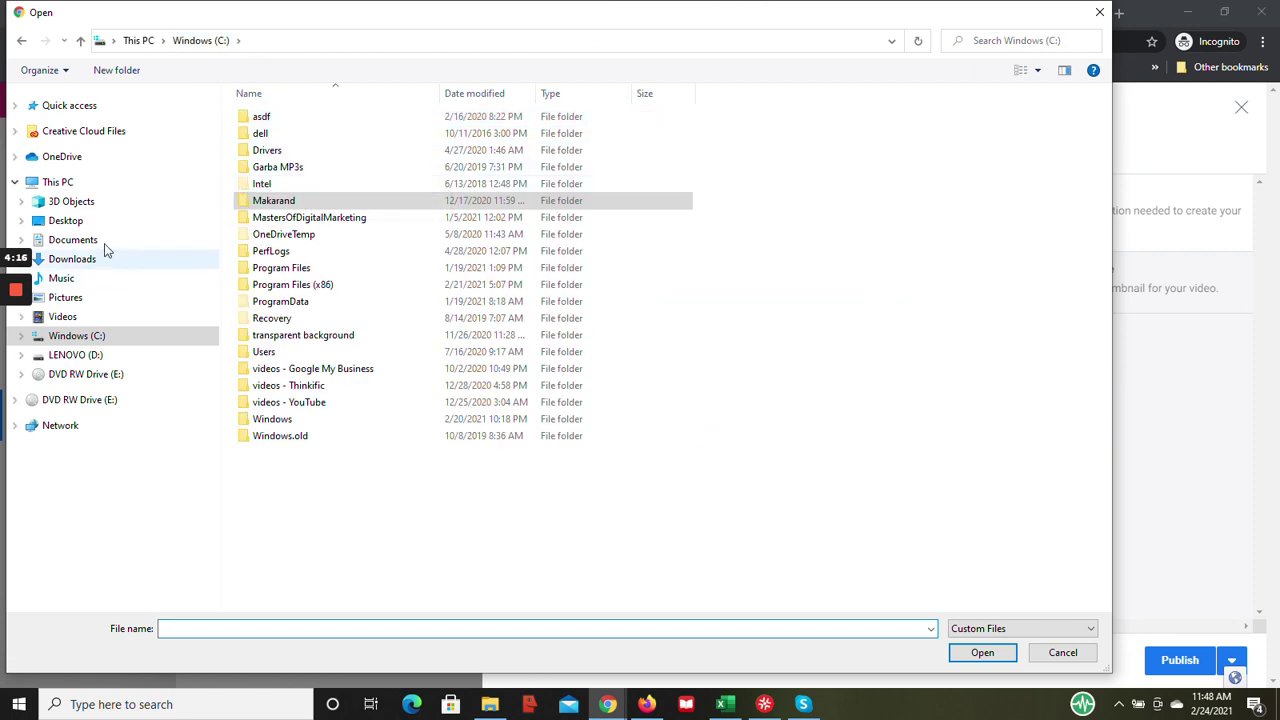
left_click(60, 258)
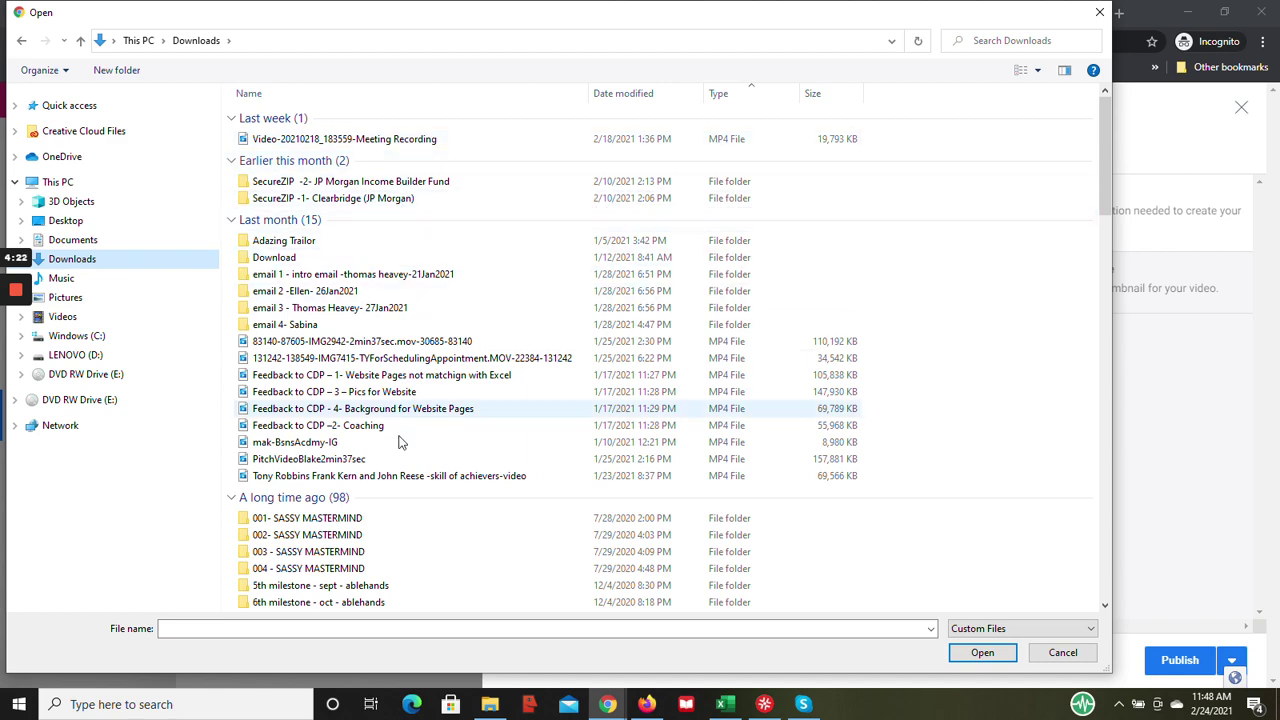
scroll(497, 523, "down", 2)
scroll(497, 523, "down", 5)
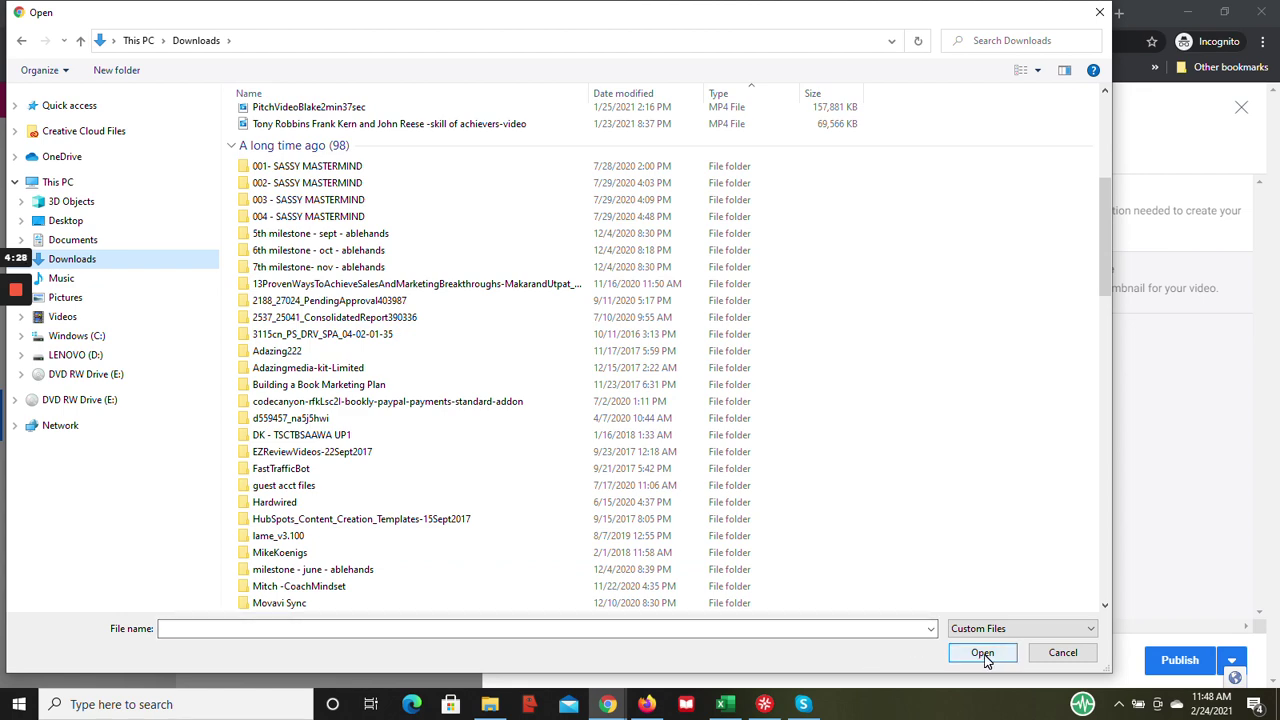
left_click(1063, 652)
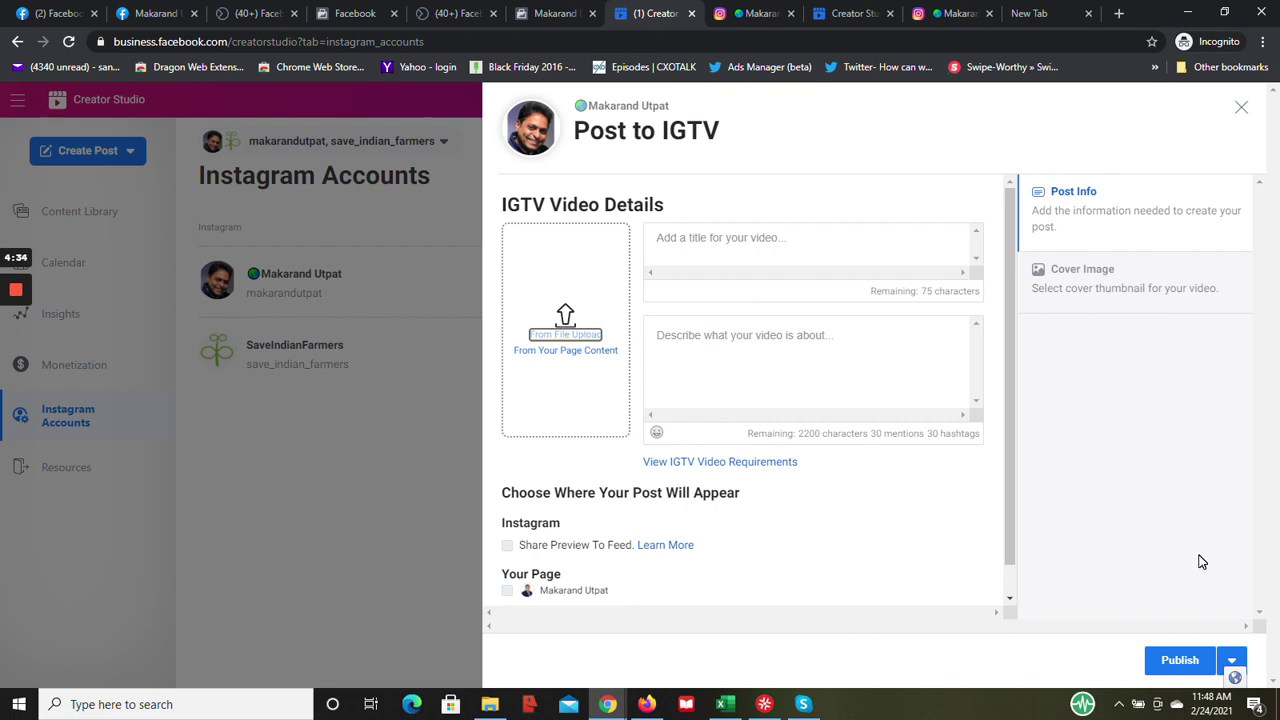
mouse_move(15, 293)
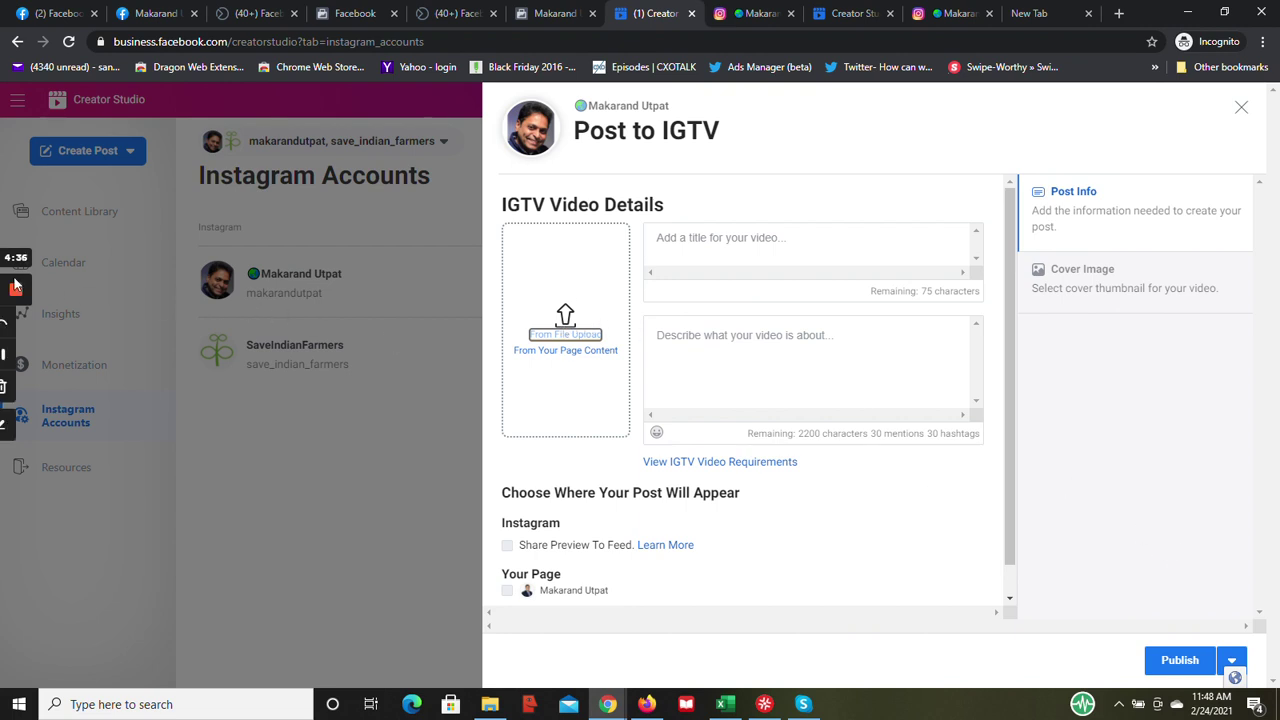